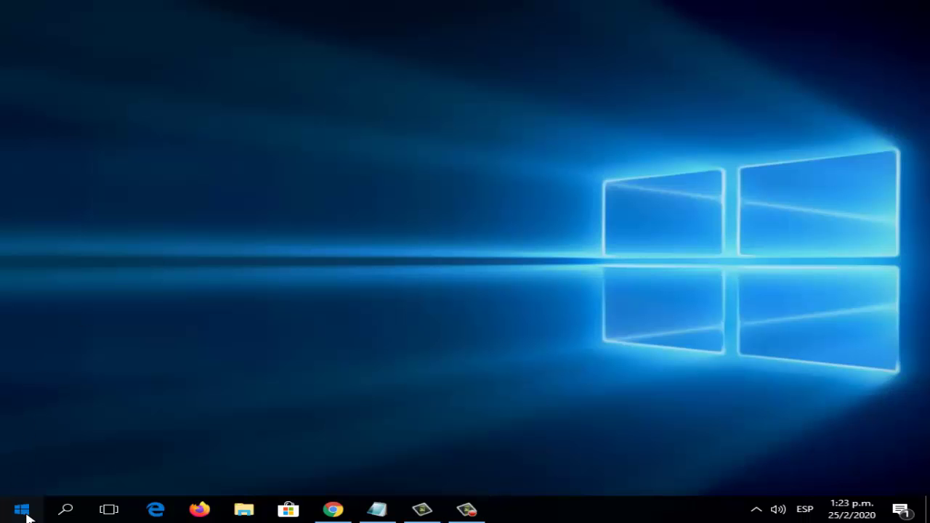
Step: Open the region and language page in the Windows time and language settings
left_click(22, 511)
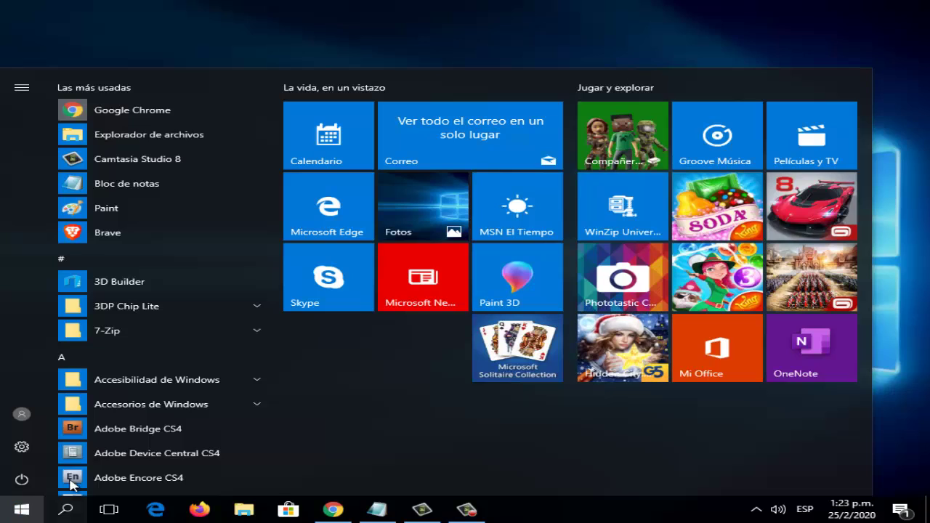
left_click(20, 451)
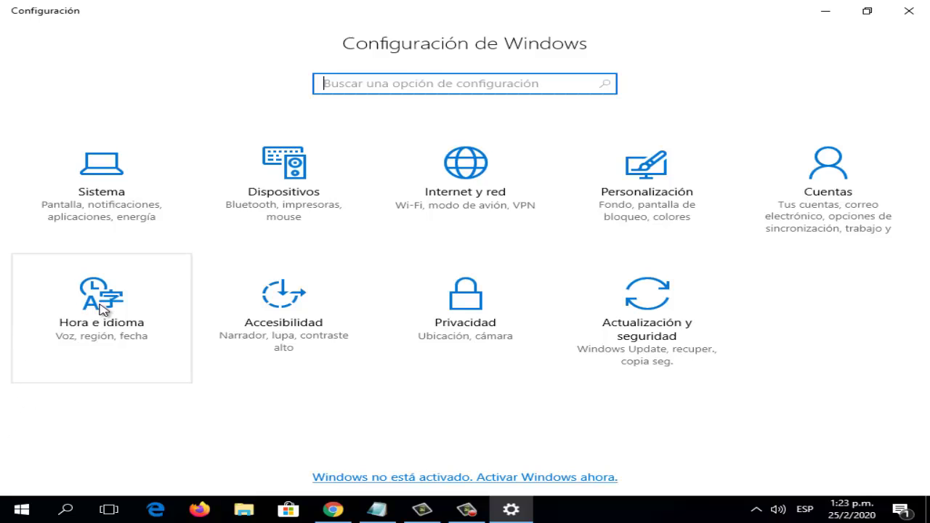
left_click(103, 310)
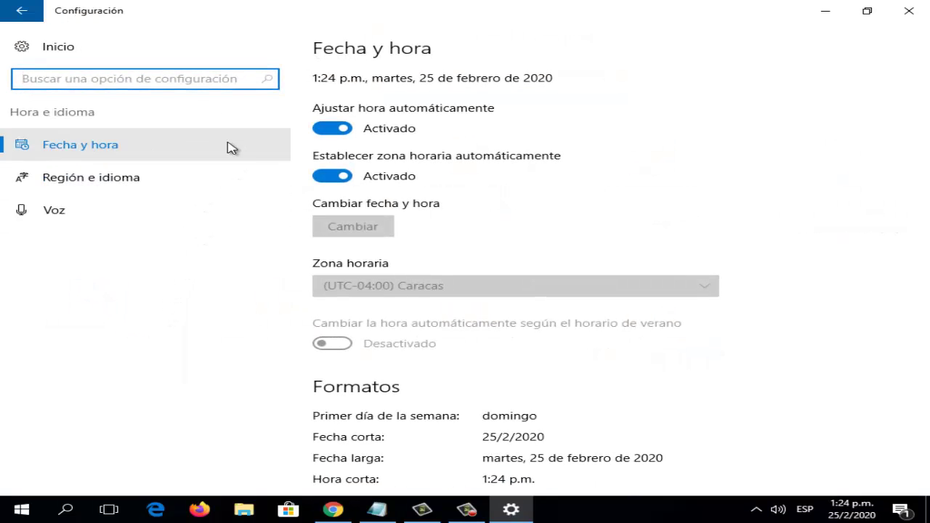
left_click(104, 186)
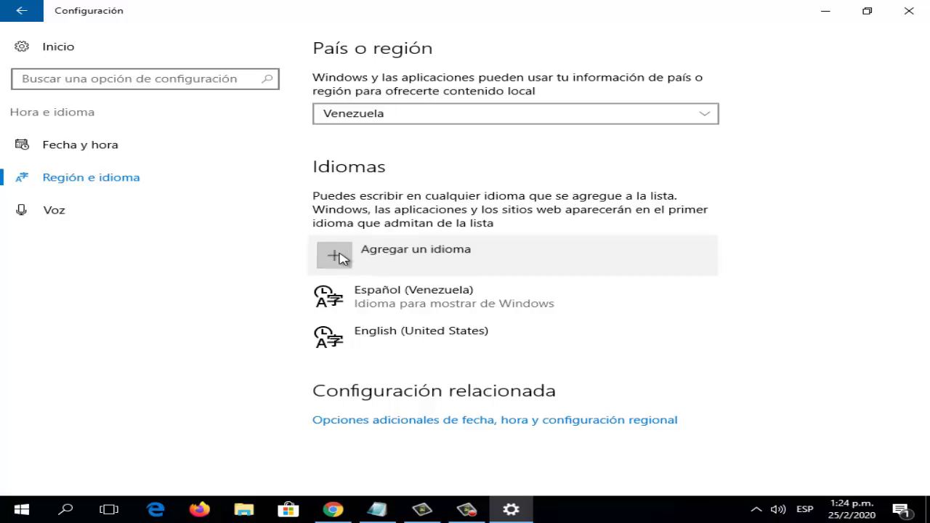
Step: Add English (New Zealand) to the list of Windows languages
left_click(342, 258)
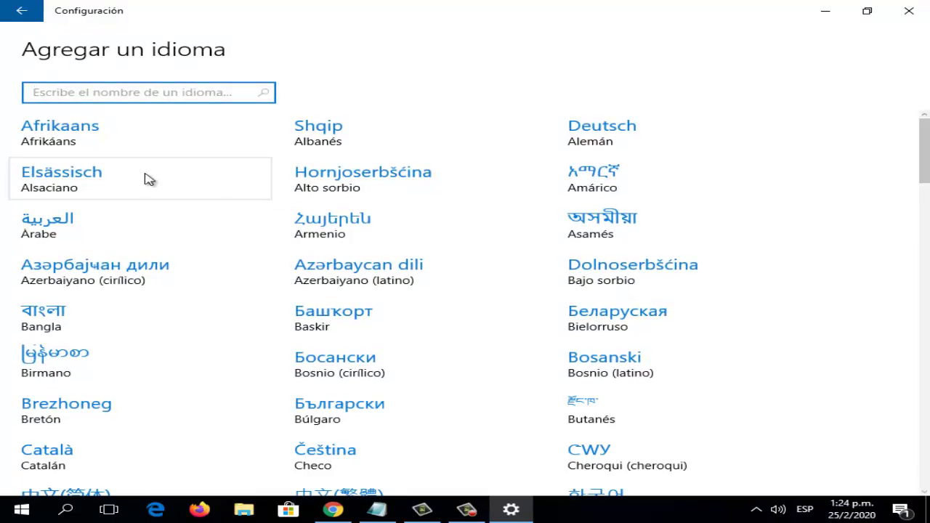
scroll(627, 254, "down", 12)
scroll(483, 359, "down", 12)
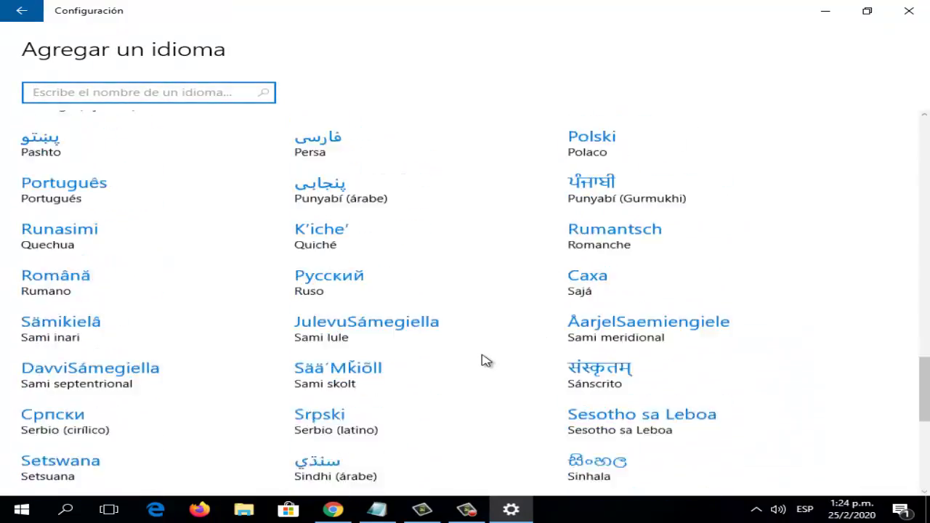
scroll(483, 359, "up", 9)
scroll(483, 362, "up", 20)
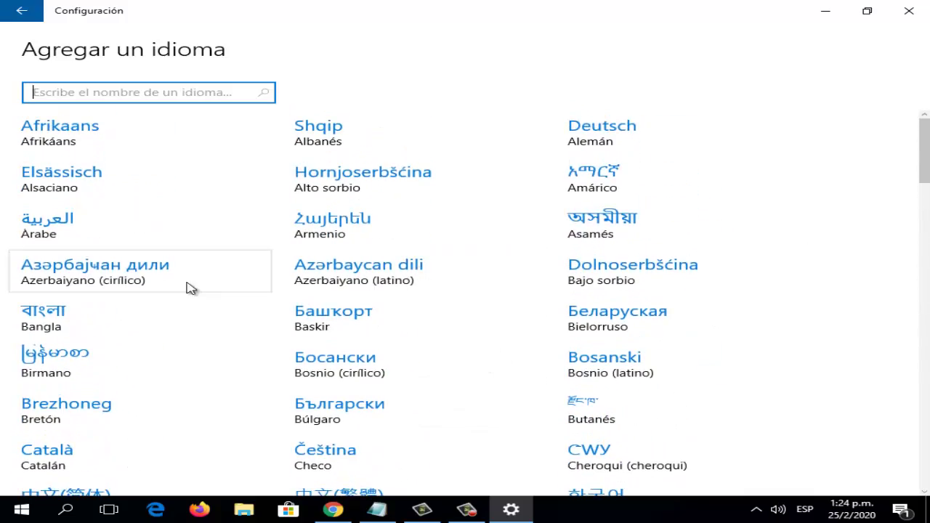
scroll(183, 315, "down", 7)
scroll(162, 332, "down", 3)
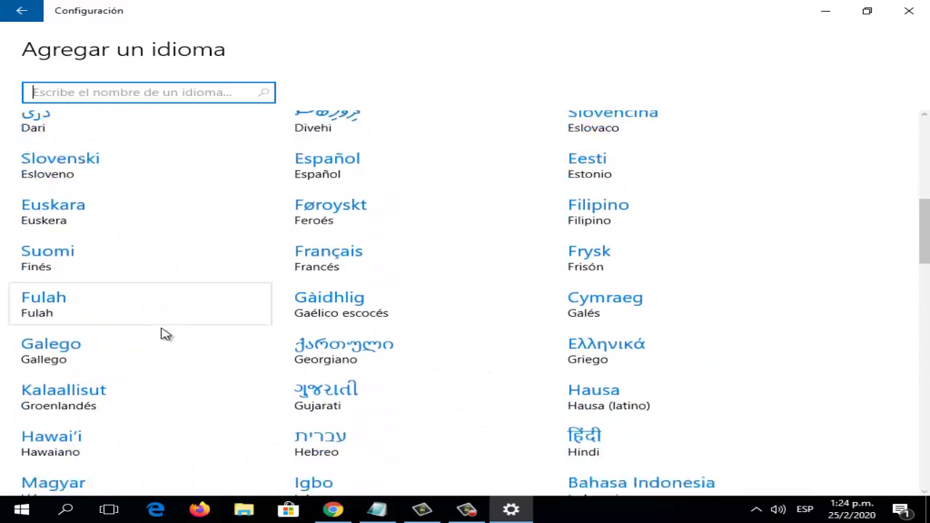
scroll(120, 290, "down", 3)
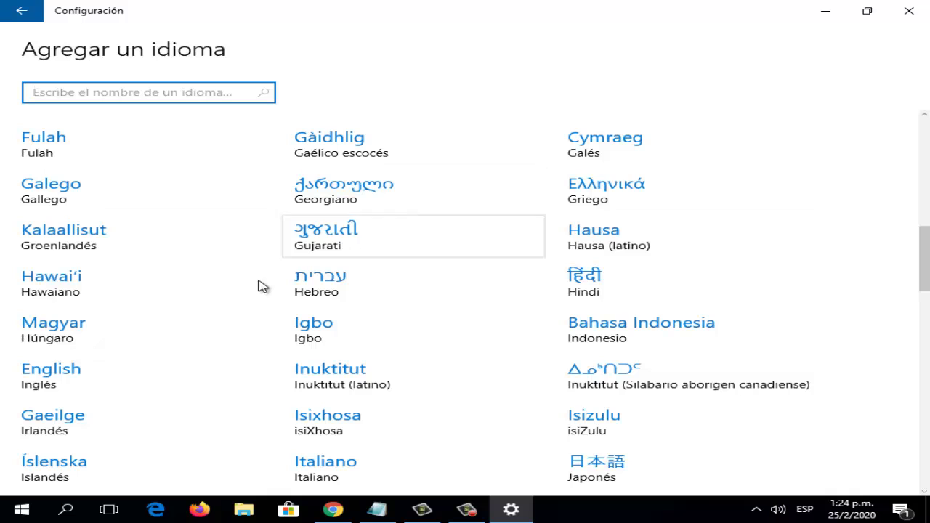
left_click(97, 385)
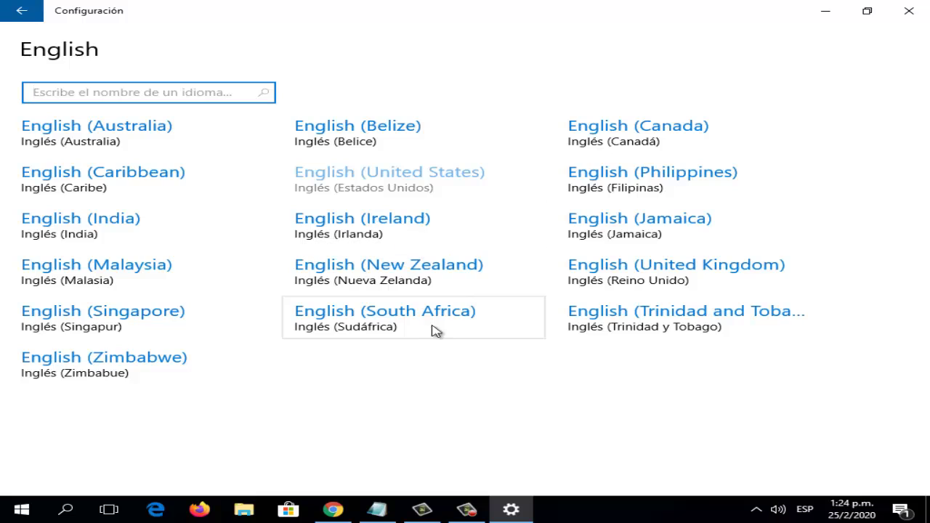
left_click(393, 280)
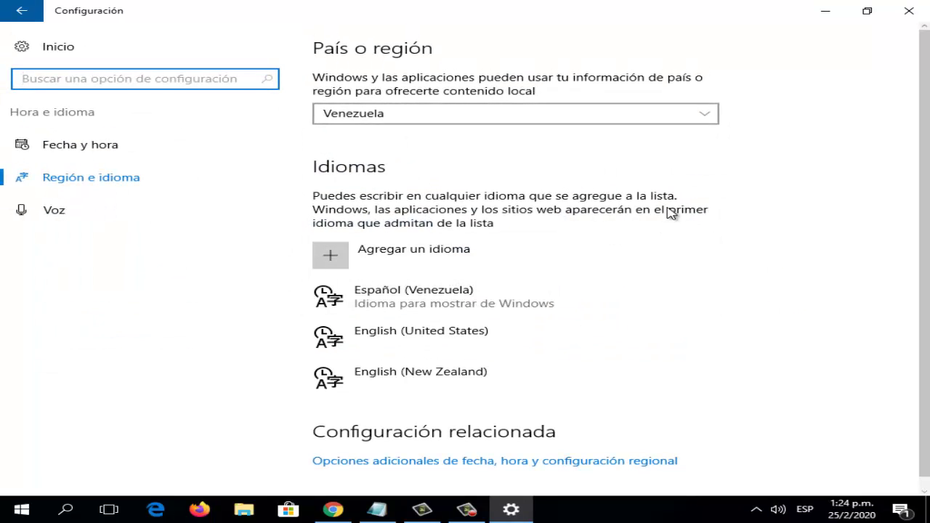
Step: Look at the keyboard options of English (New Zealand) and return to the language list
left_click(437, 383)
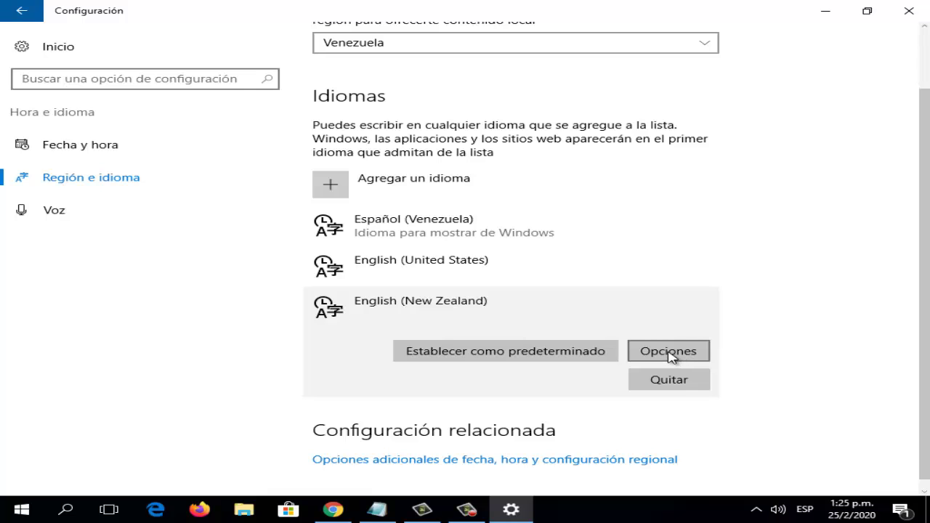
left_click(669, 353)
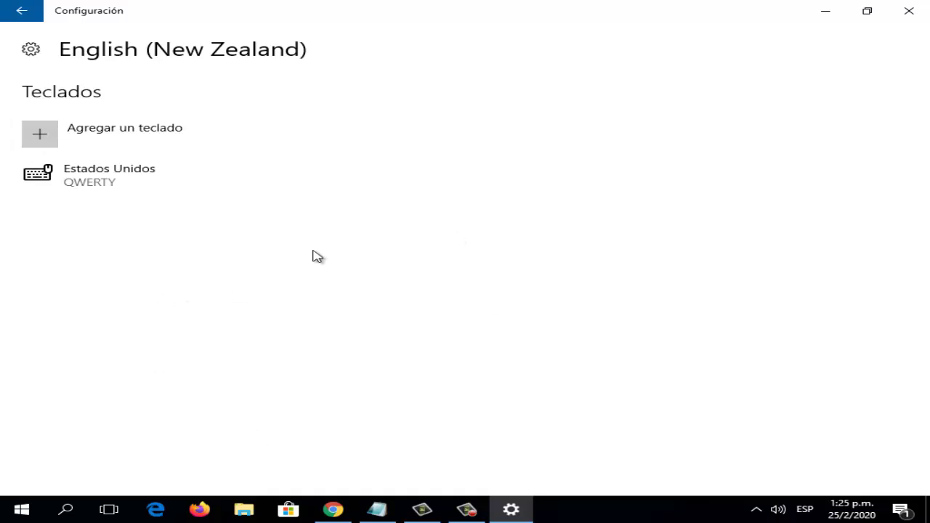
left_click(22, 12)
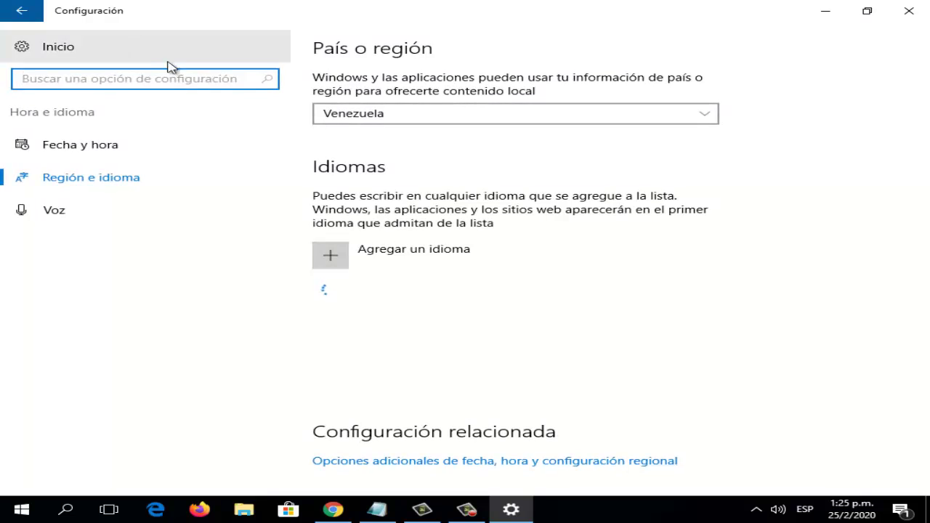
Step: Check the available actions for English (New Zealand), including setting it as default, and close the settings
left_click(432, 383)
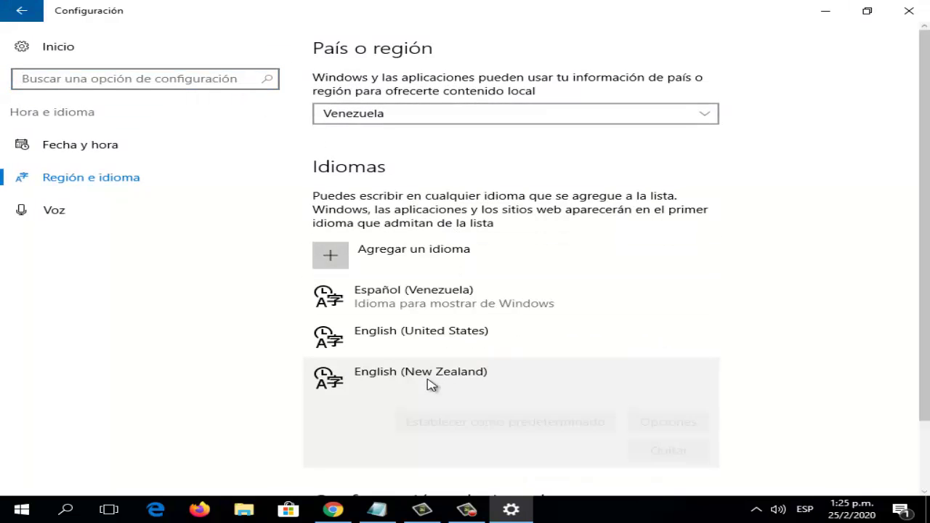
scroll(465, 418, "down", 2)
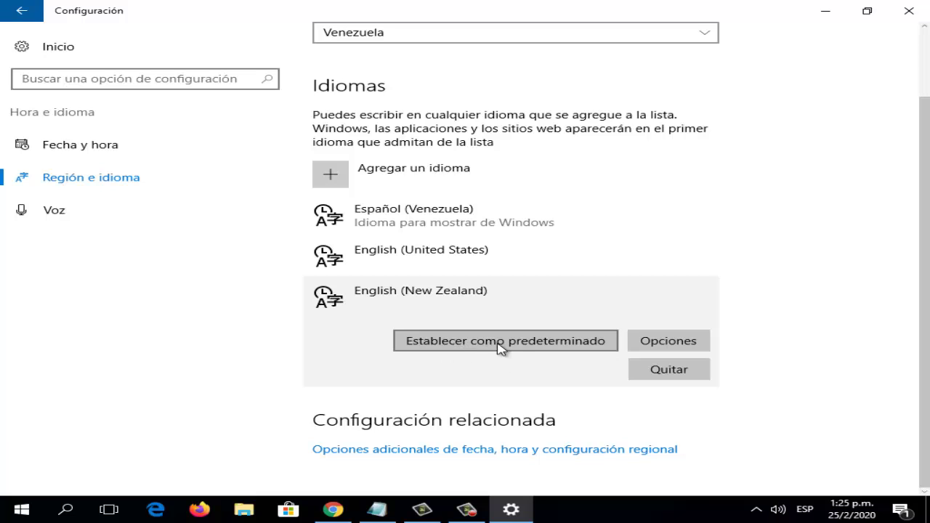
left_click(909, 11)
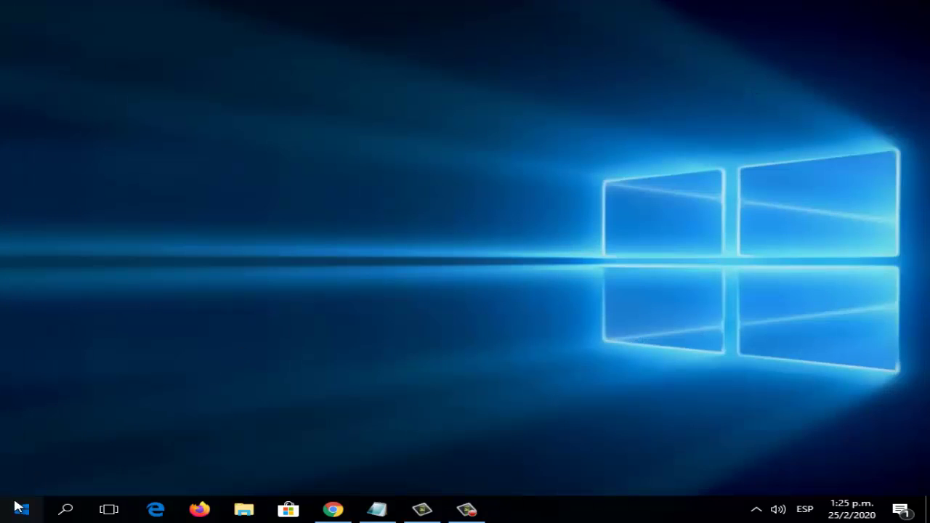
left_click(18, 507)
left_click(22, 479)
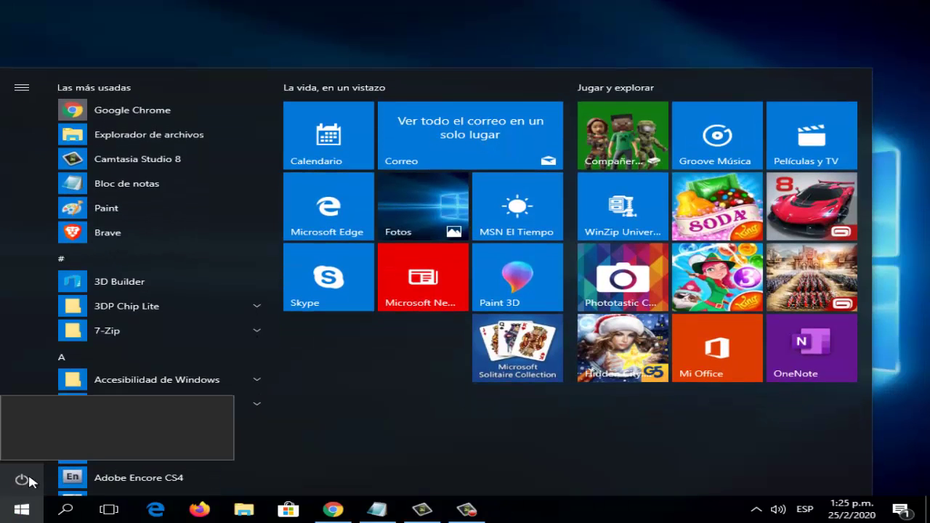
key("Escape")
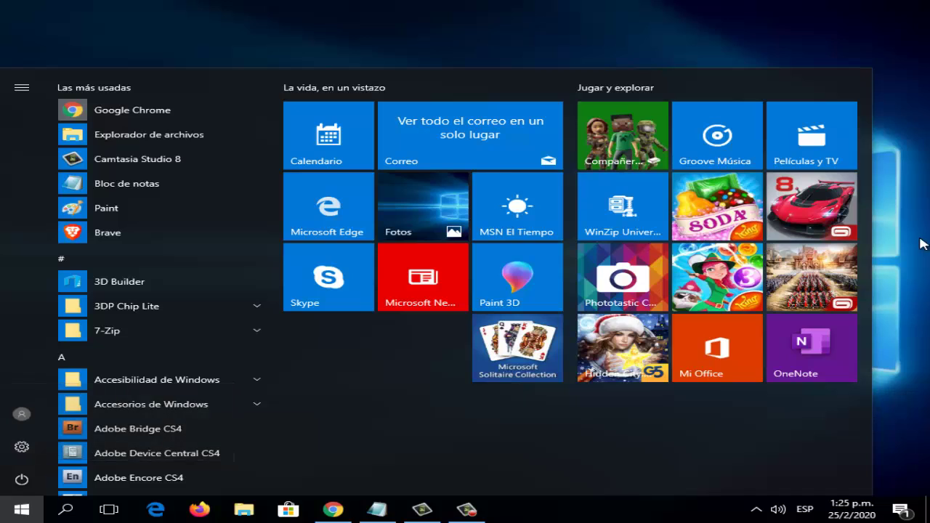
left_click(928, 504)
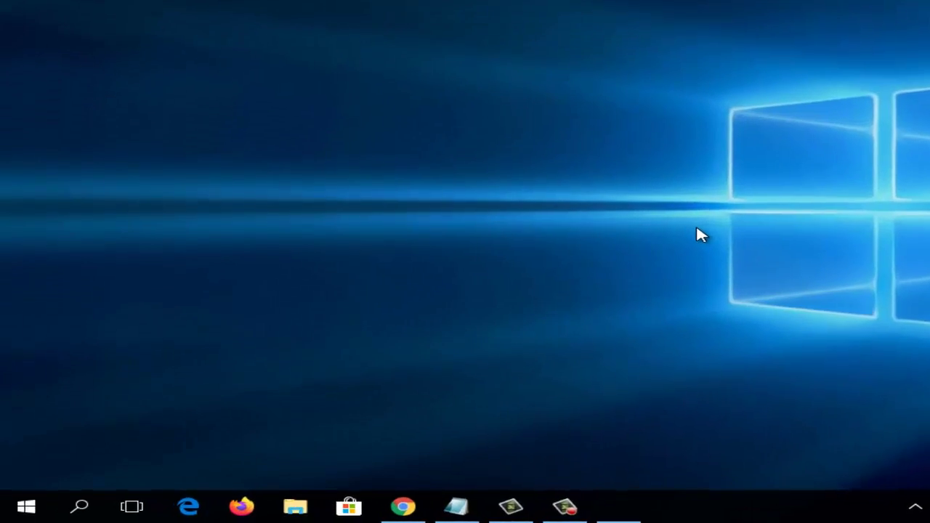
Step: Launch the display language installer with the Run command Lpksetup /i
key("super+r")
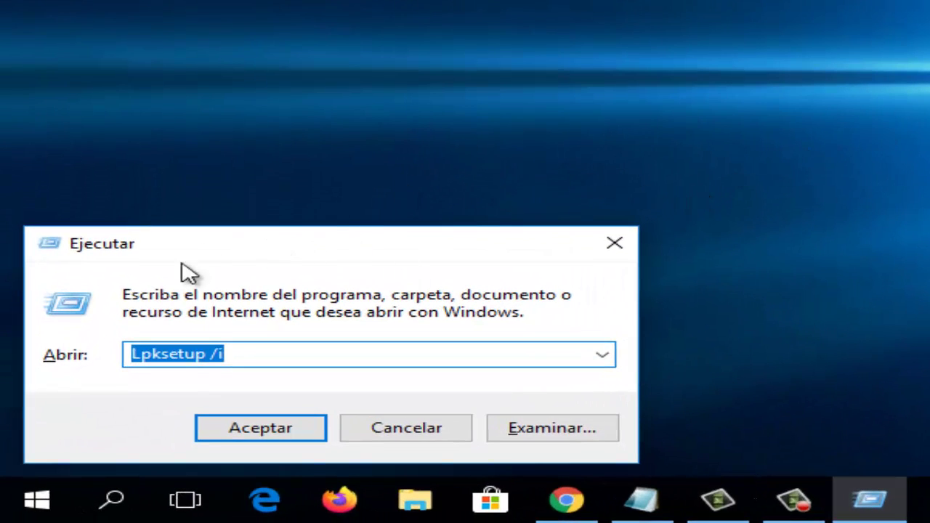
left_click(277, 355)
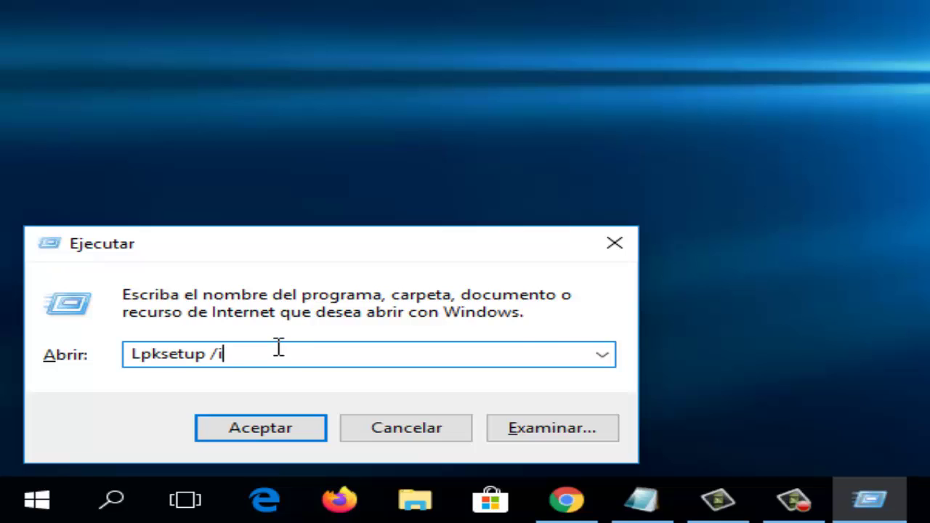
left_click(297, 427)
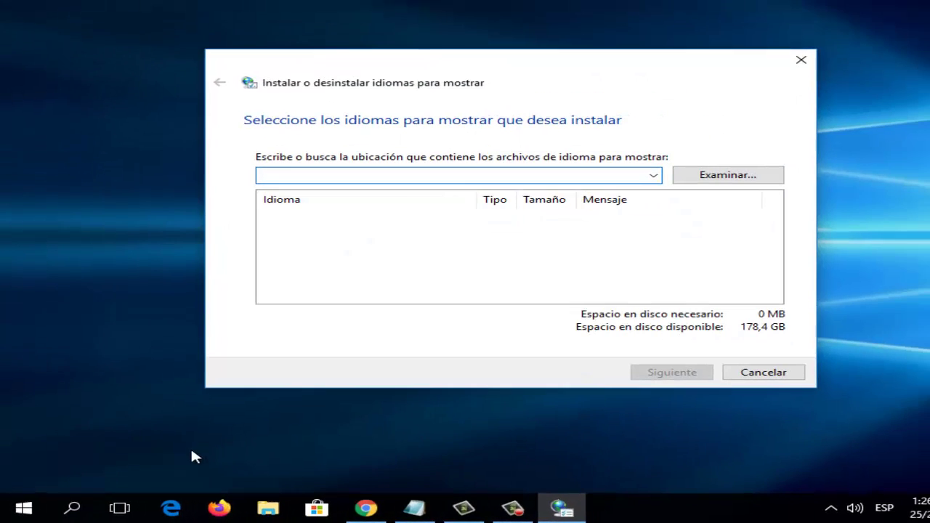
Step: Load the language pack archive whose name starts with lp_31400c38 from the Desktop folder into the installer
left_click(732, 177)
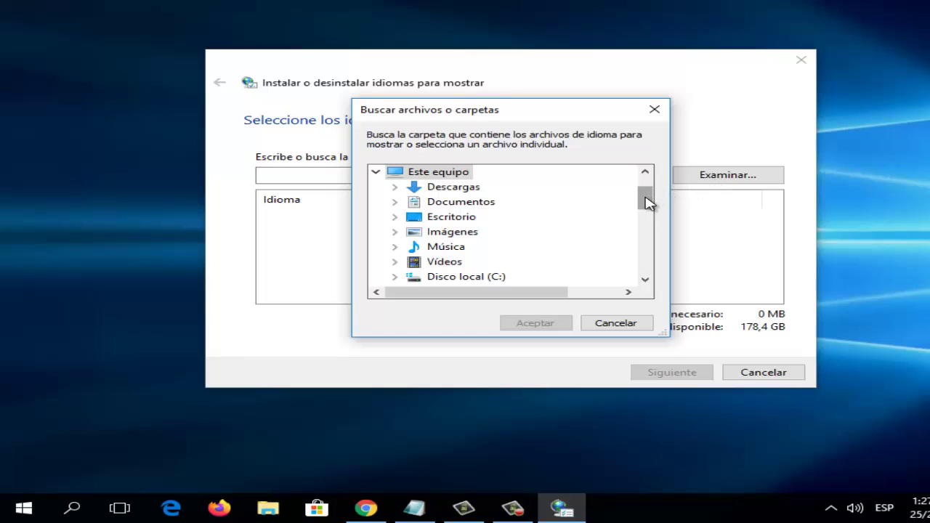
double_click(463, 218)
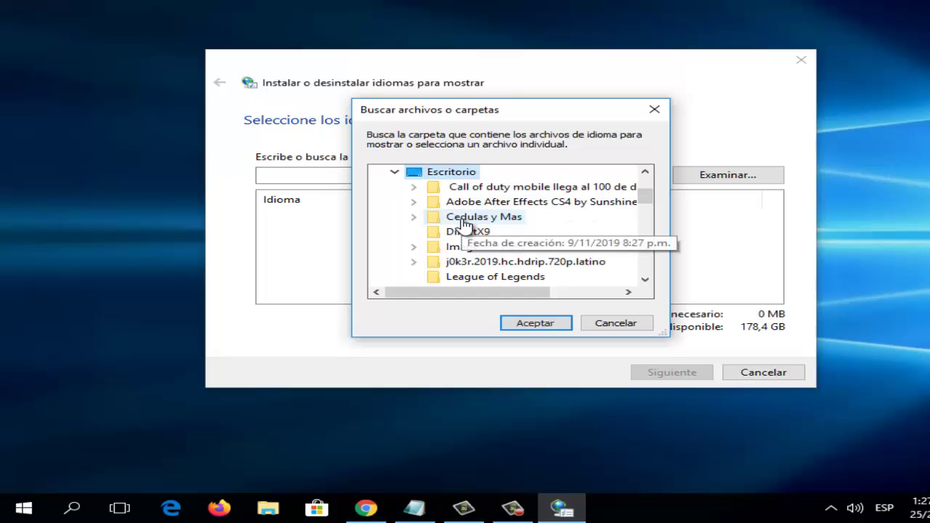
scroll(565, 240, "down", 10)
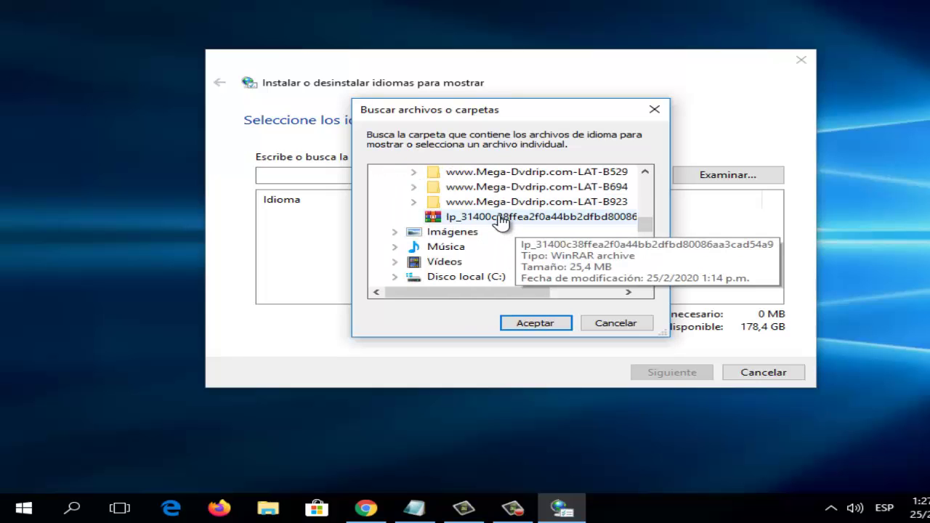
left_click(502, 218)
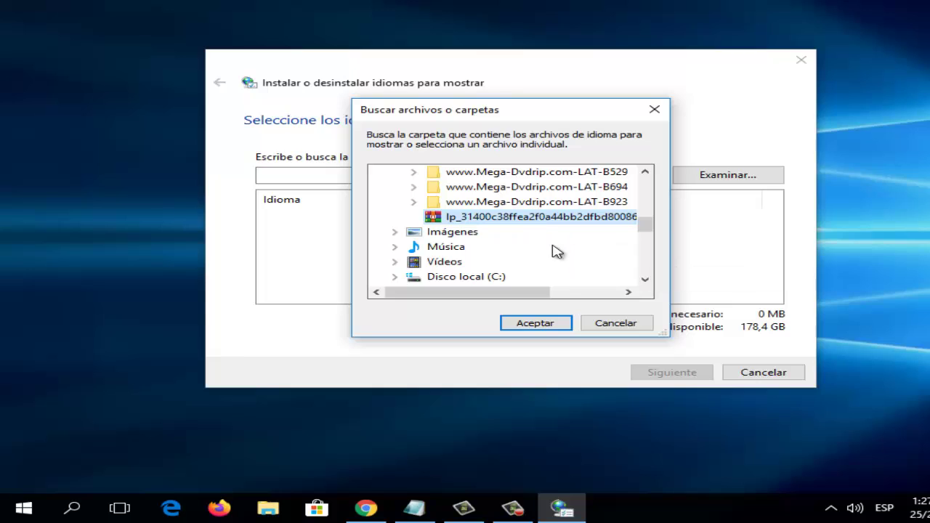
left_click(535, 323)
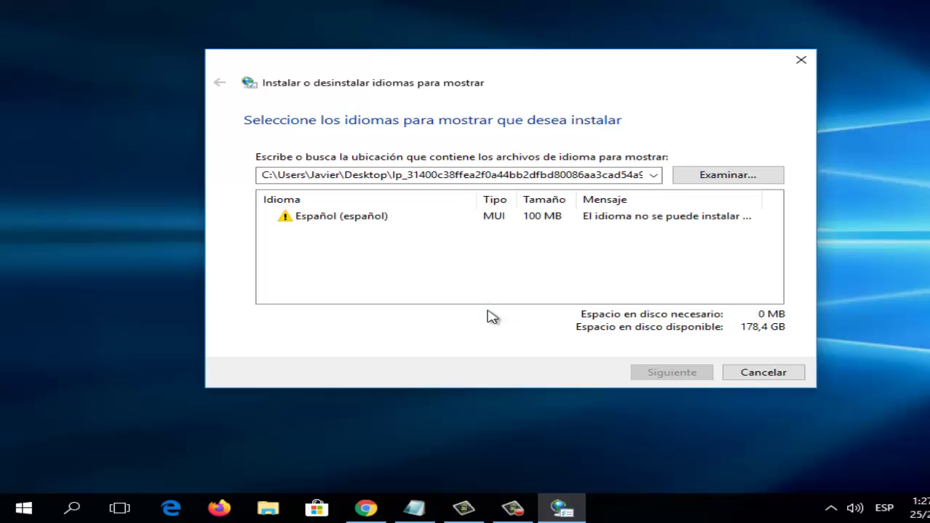
Step: Try to select Español (español) for installation and cancel the display language installer
left_click(442, 219)
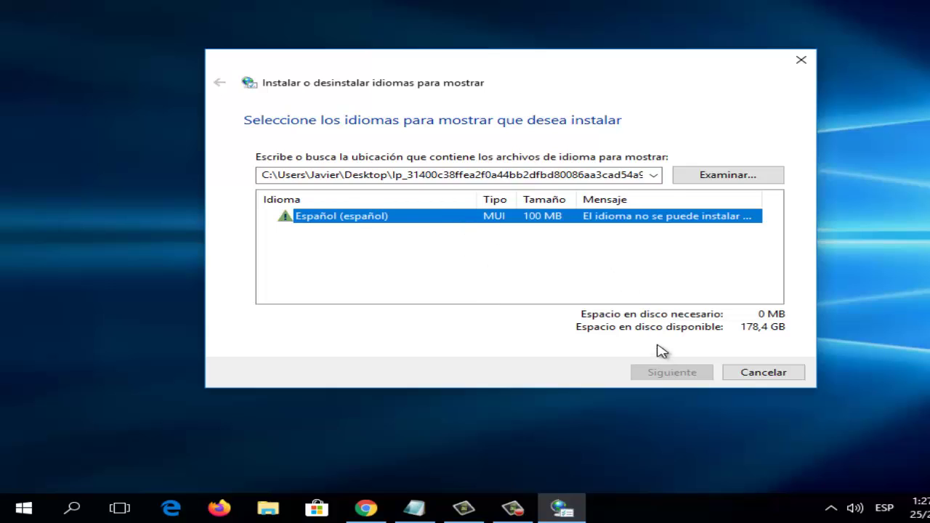
left_click(460, 255)
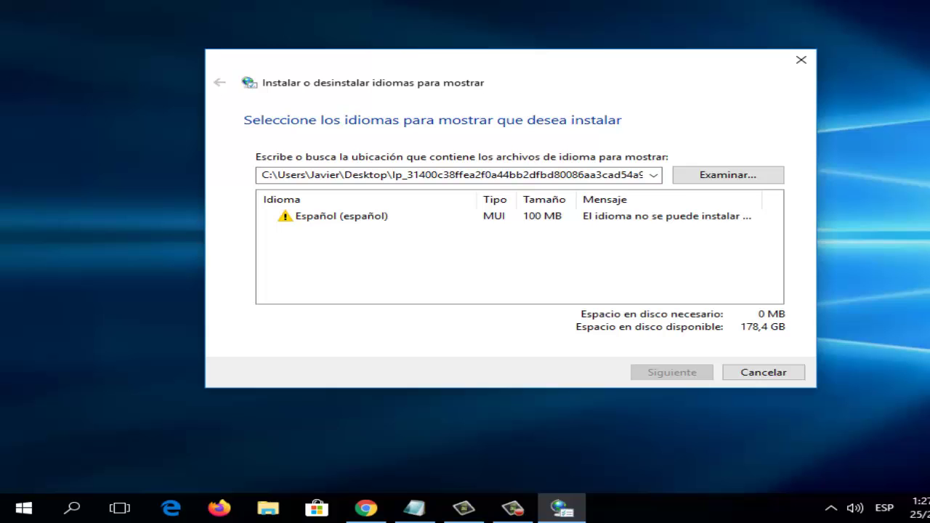
left_click(750, 375)
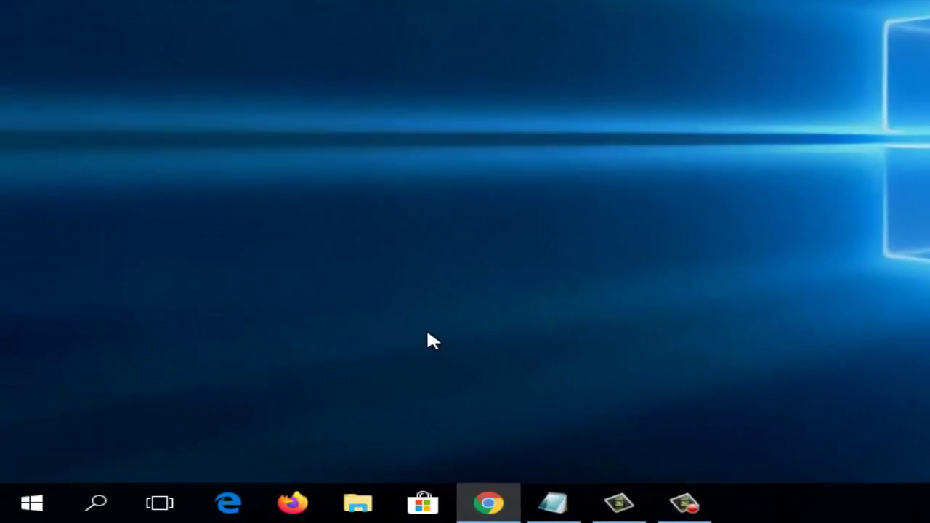
Step: Open the region and language settings with the Run command ms-settings:regionlanguage and expand the Español (Venezuela) entry
key("super+r")
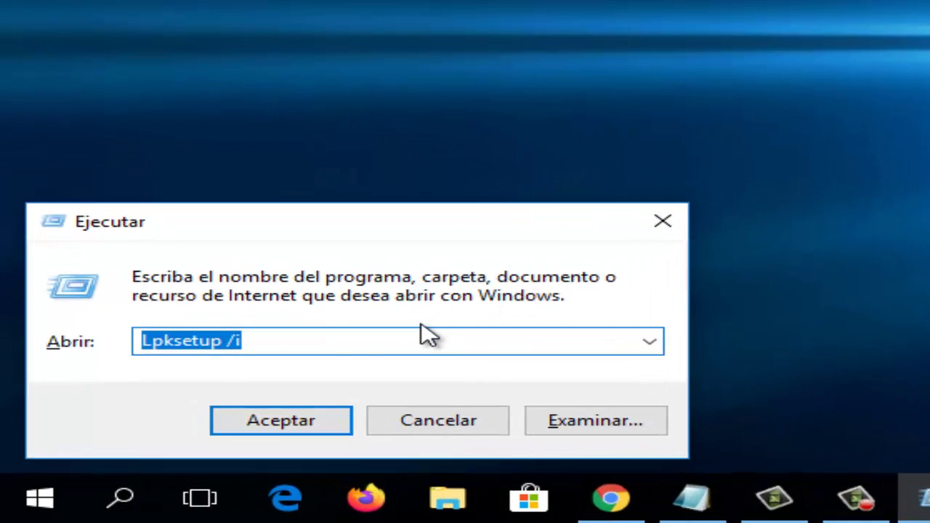
type("ms-settings:regionlanguage")
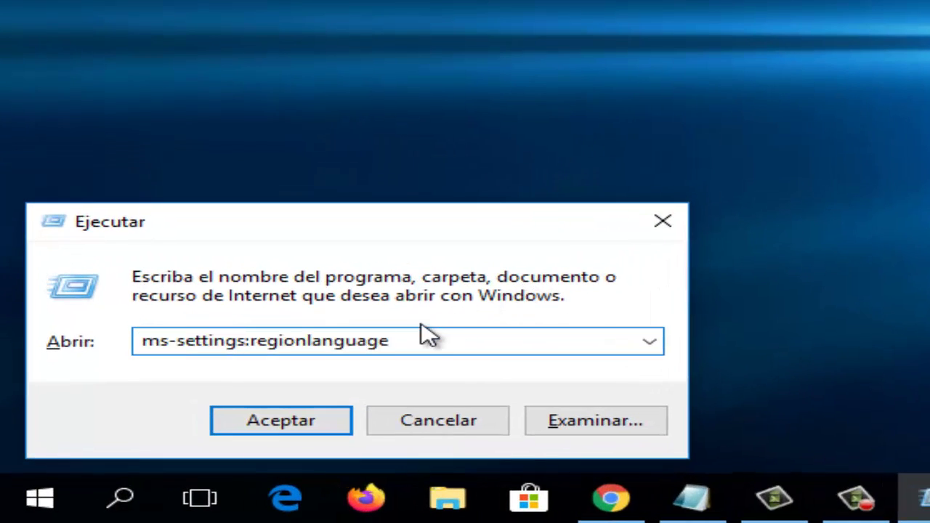
key("Return")
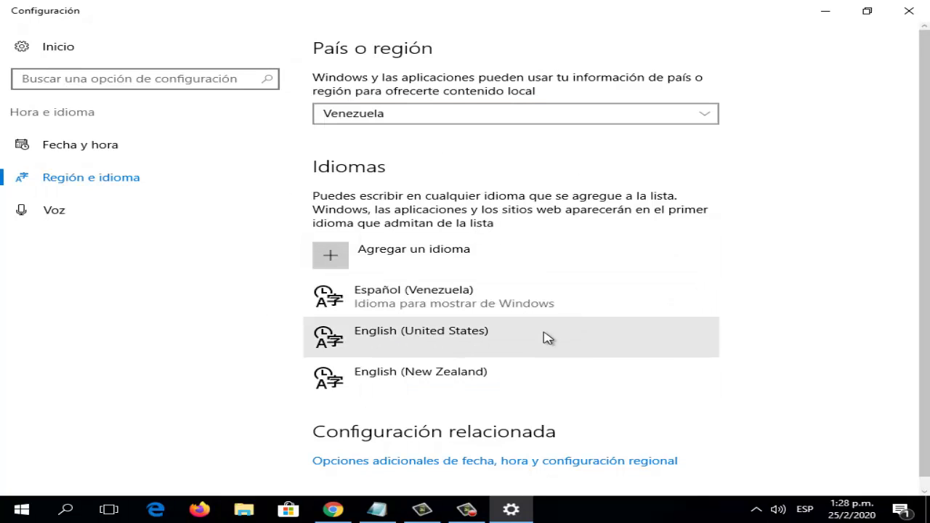
left_click(442, 308)
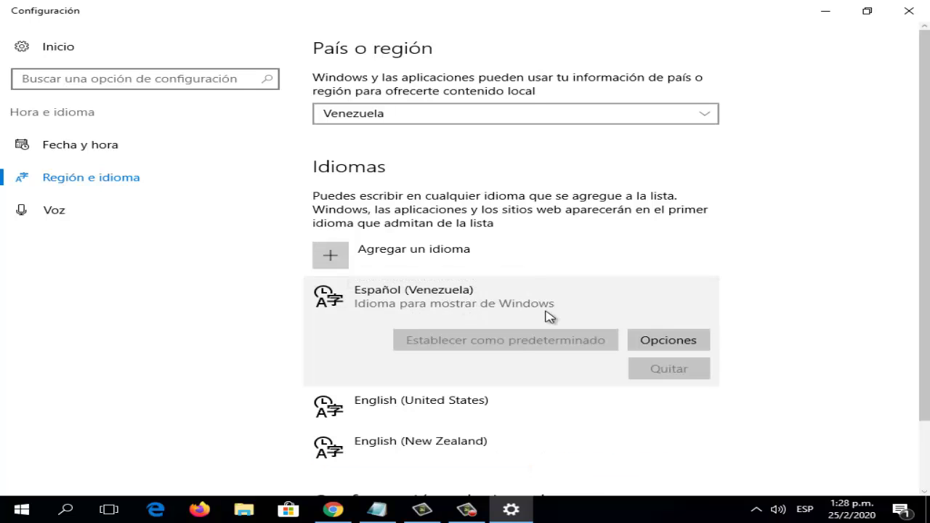